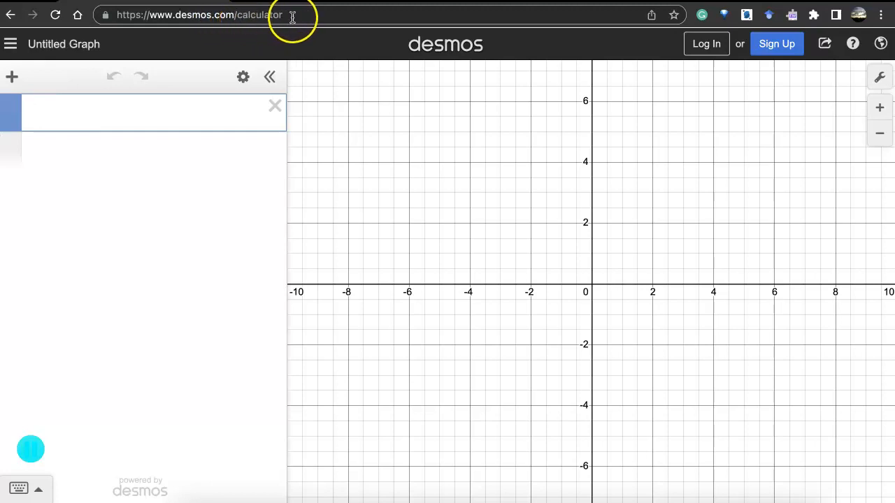
Load the Desmos graphing calculator from its desmos.com address in the browser.
click(285, 15)
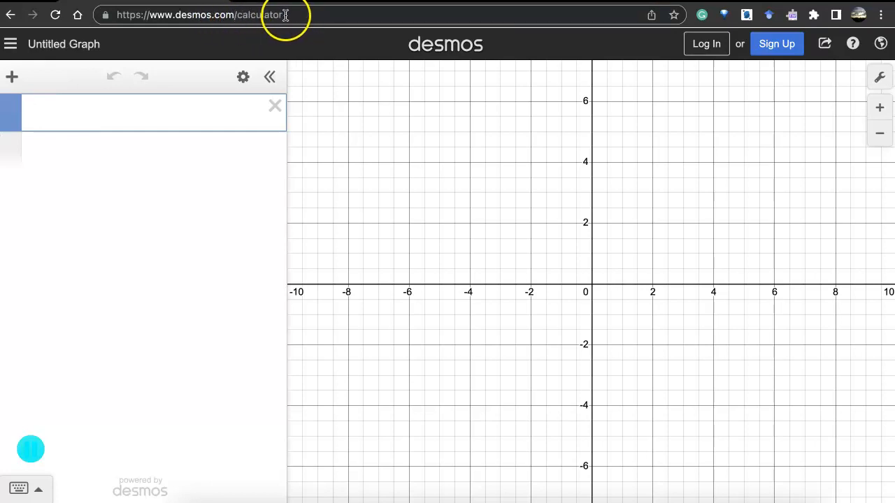
key(BackSpace)
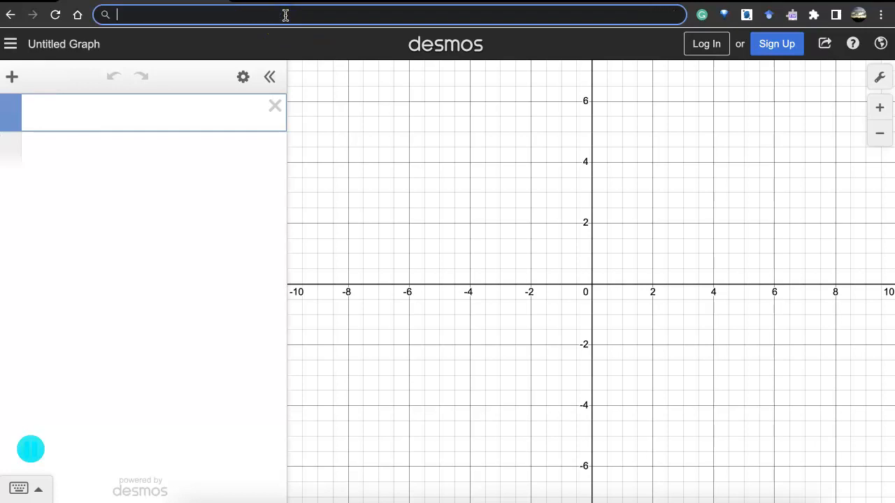
text(desm)
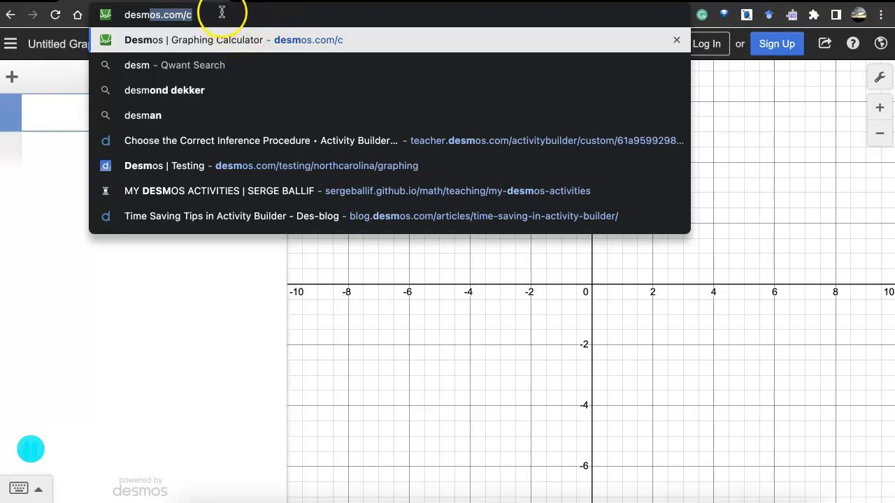
key(Right)
key(Return)
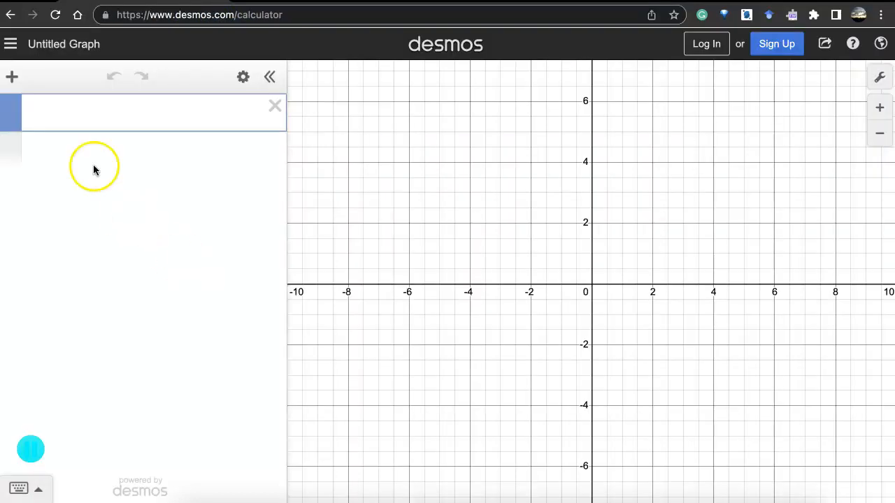
Add an empty table to the expression list for the data.
click(13, 79)
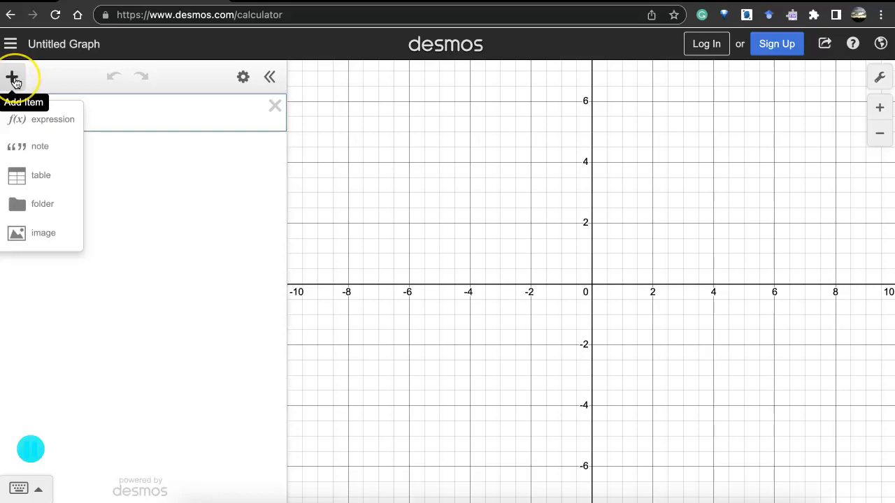
click(48, 188)
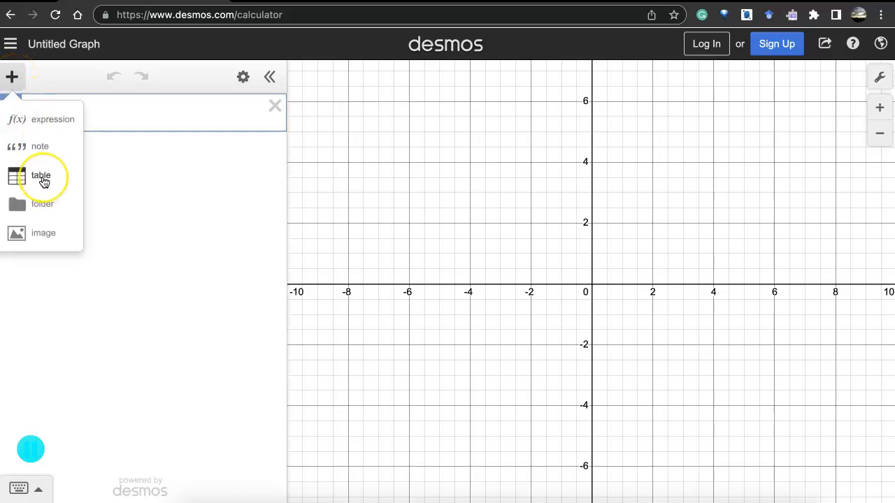
click(42, 178)
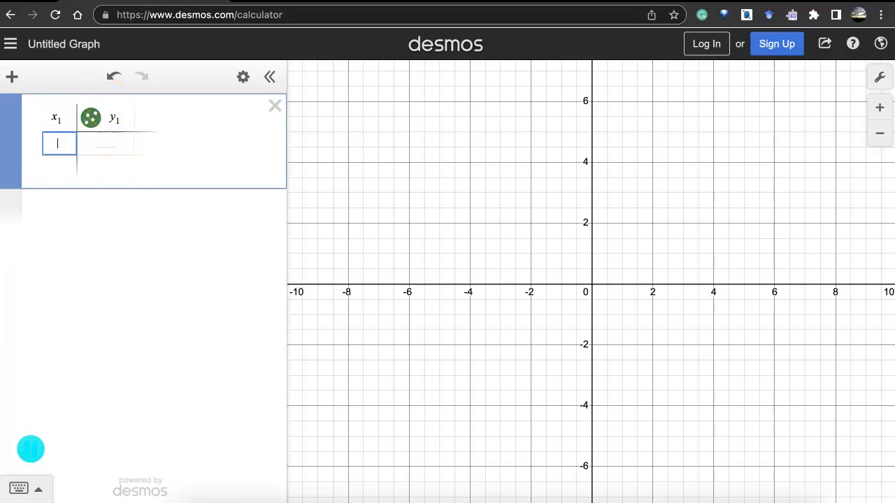
Consult the textbook data and enter the first three tree diameters, 8.8, 11 and 11.2, in the x₁ column.
key(super+Tab)
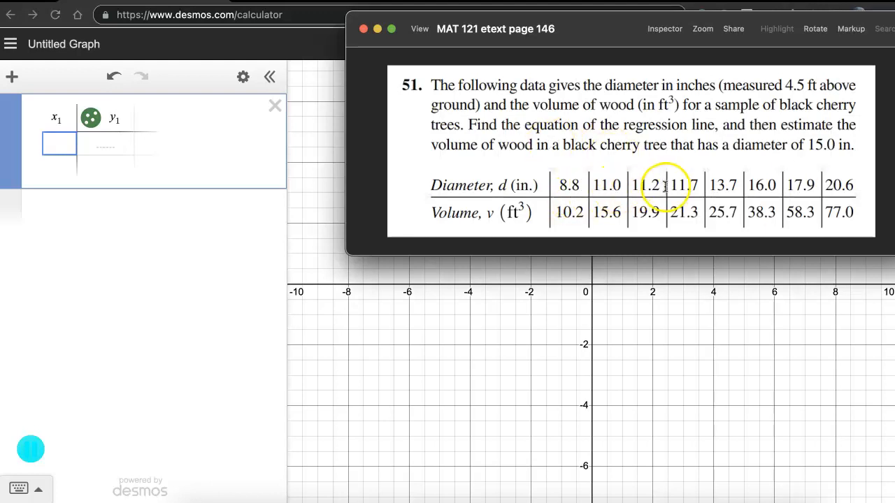
click(52, 144)
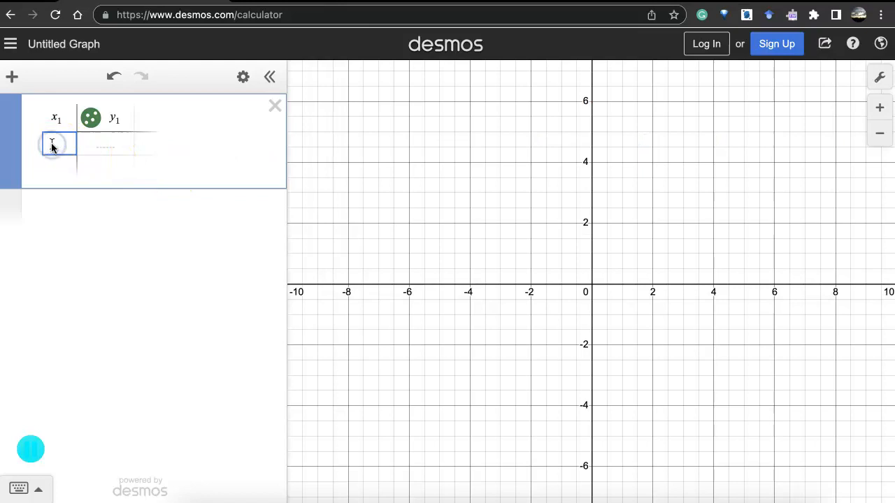
text(8.8)
key(Return)
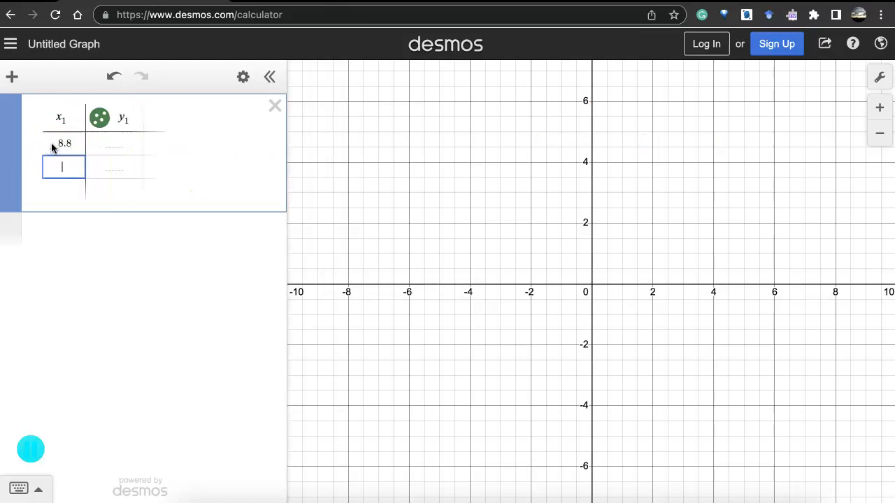
text(11)
key(Return)
text(11.2)
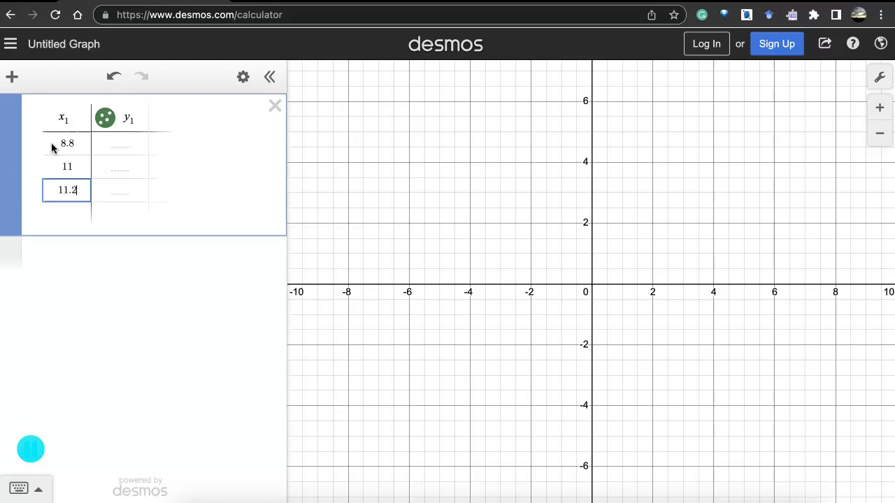
key(Return)
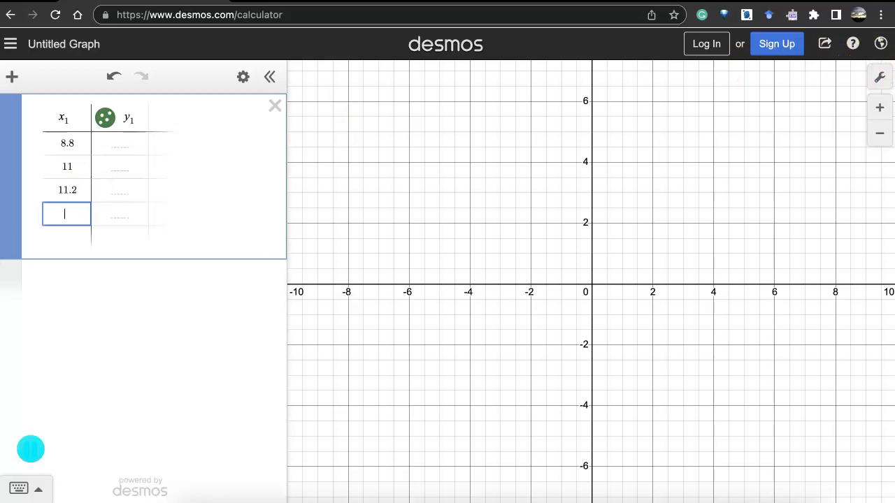
Complete the table with x₁ values 11.7, 13.7, 16, 17.9, 20.6 and y₁ values 10.2, 15.6, 19.9, 21.3, 25.7, 38.3, 58.3, 77.
key(super+Tab)
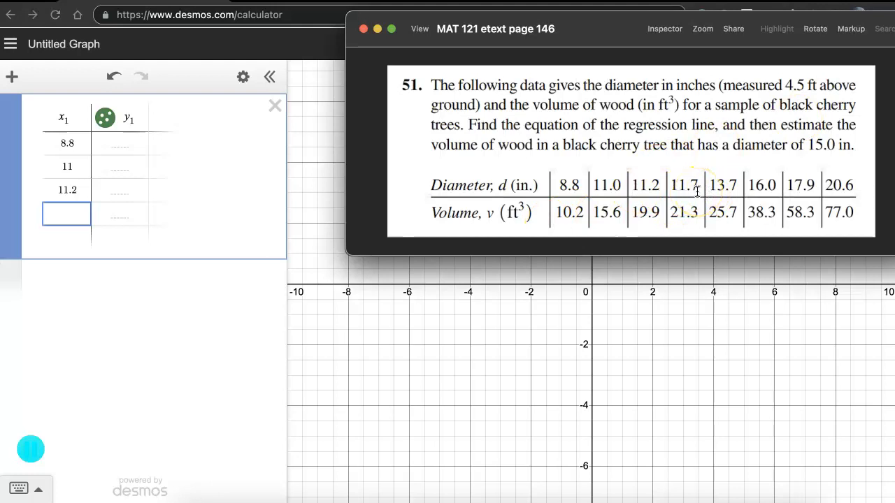
click(115, 144)
click(116, 145)
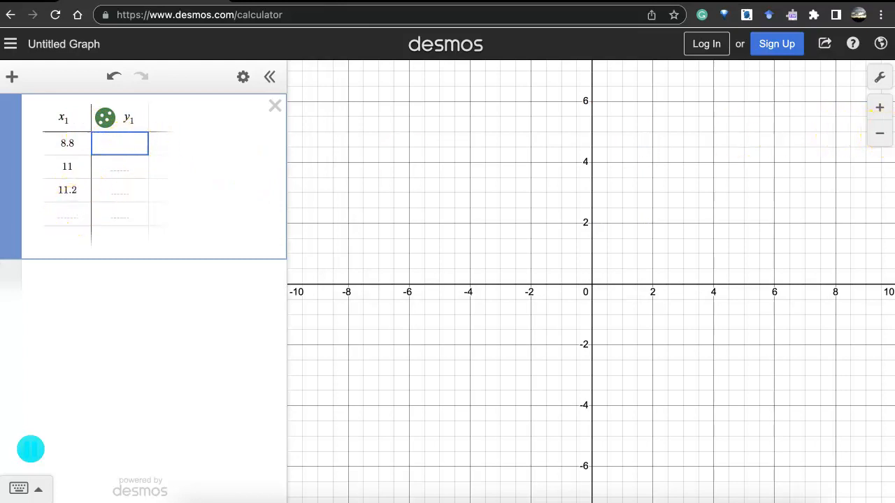
click(894, 139)
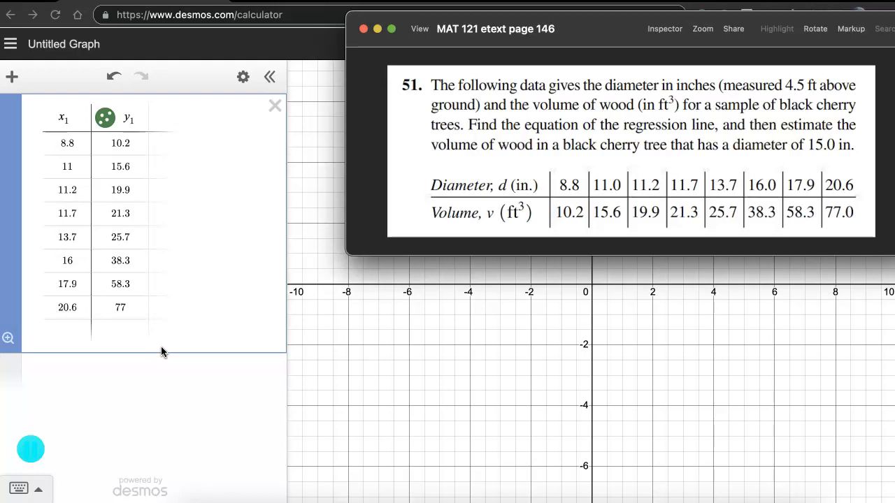
click(157, 411)
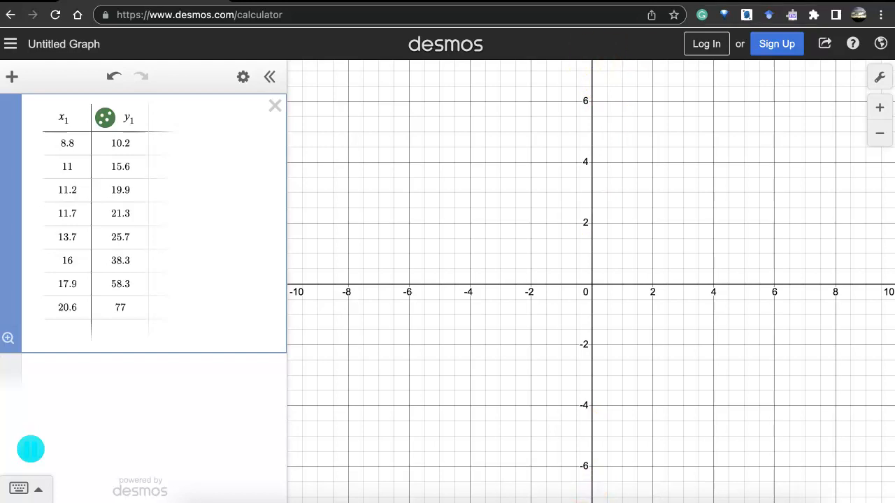
Set the graph's x-axis range to 5 ≤ x ≤ 25 in the graph settings.
click(882, 80)
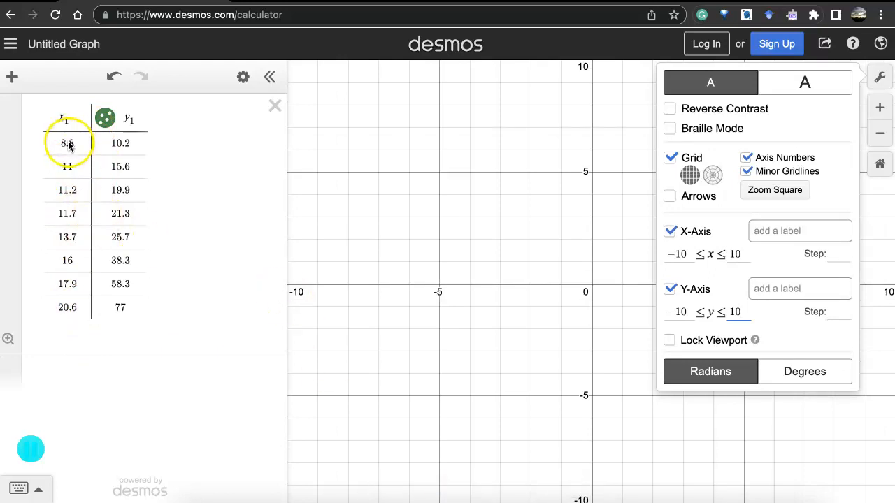
click(690, 255)
drag(689, 256, 665, 256)
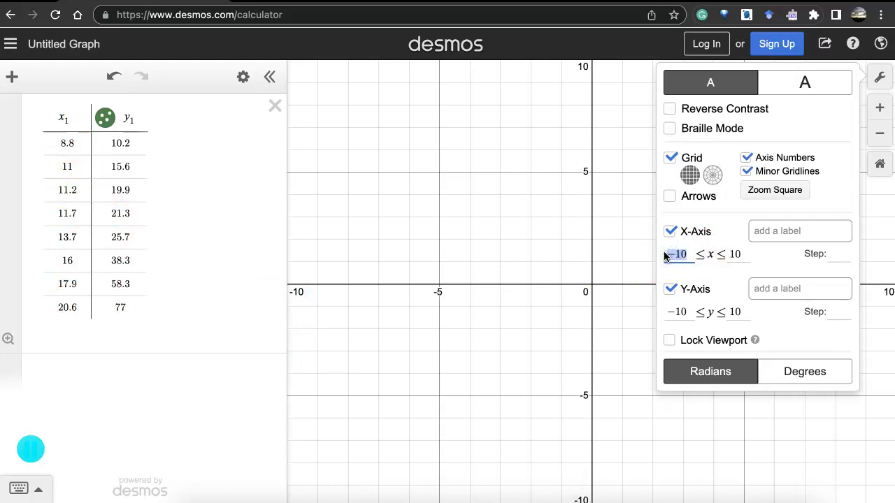
text(5)
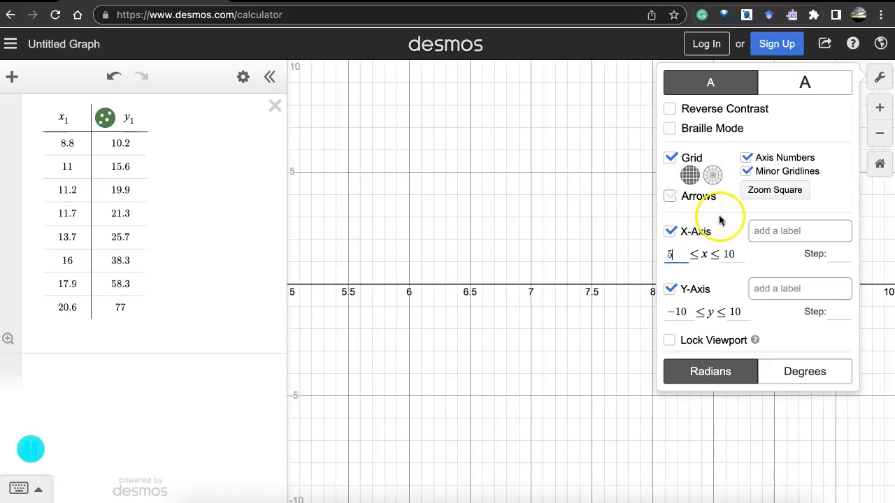
click(725, 253)
double_click(725, 254)
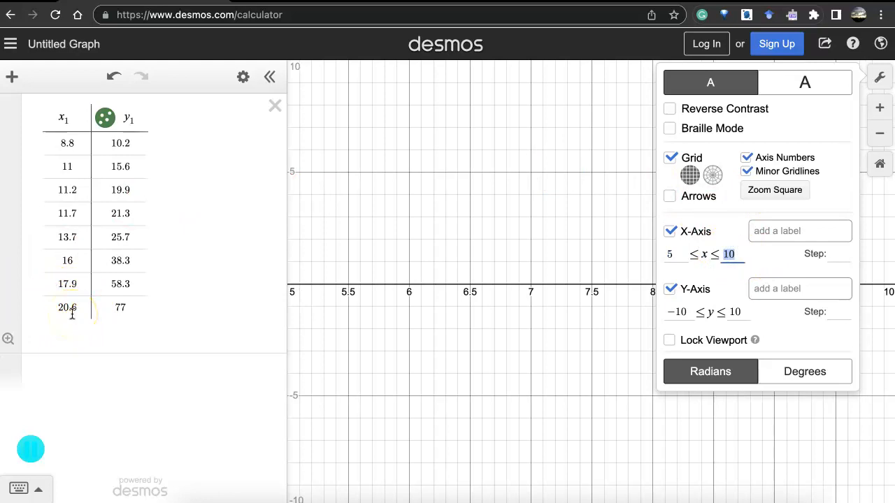
text(25)
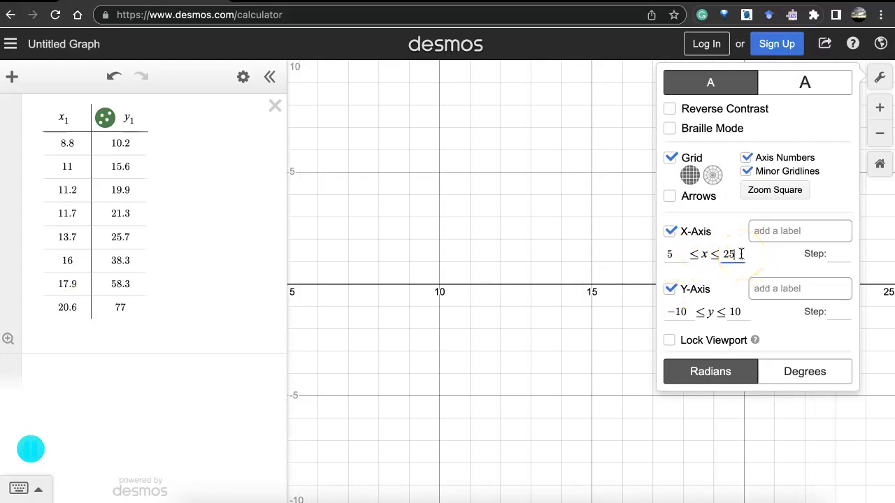
click(671, 255)
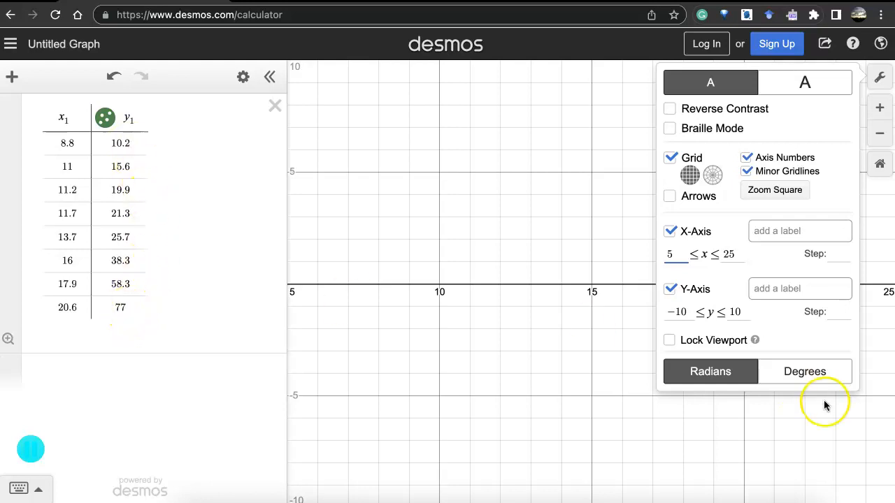
Set the y-axis range to 0 ≤ y ≤ 80 and close the graph settings.
drag(683, 312, 664, 312)
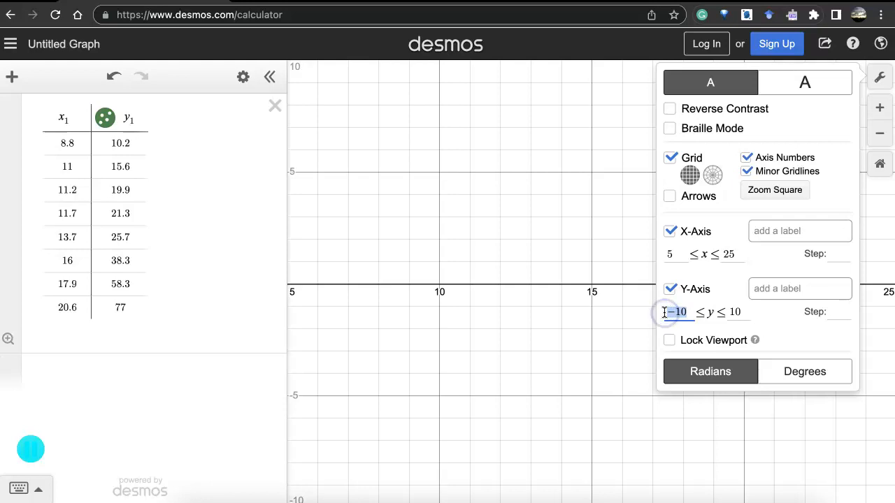
text(0)
key(Tab)
text(80)
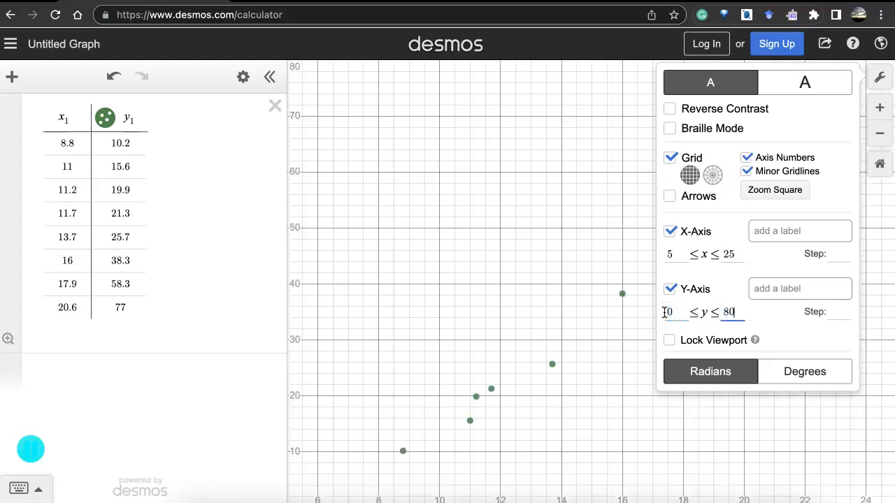
click(882, 79)
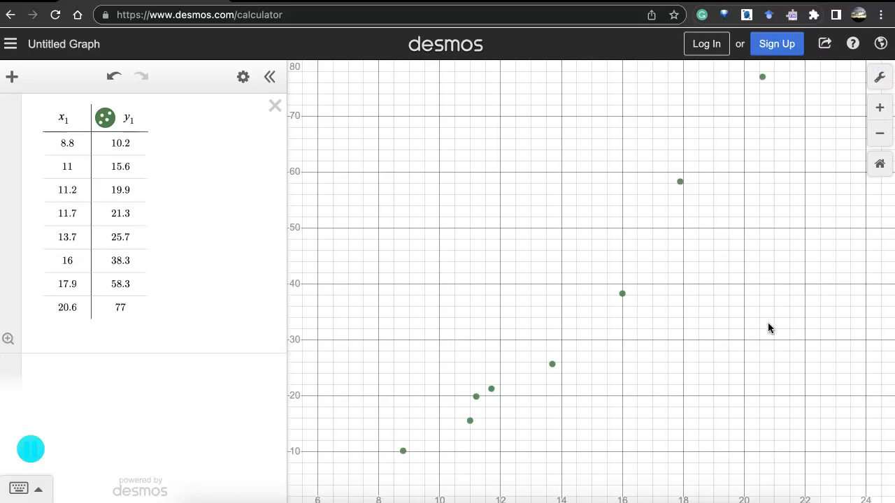
Fit a linear regression to the table data by entering y₁ ~ mx₁ + b as a new expression.
scroll(769, 328, down, 3)
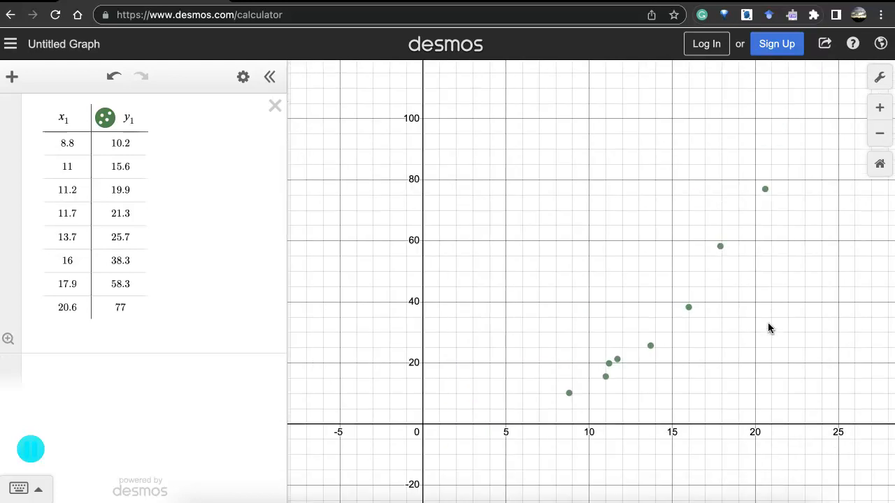
scroll(769, 328, up, 3)
scroll(768, 328, down, 3)
drag(768, 328, 663, 326)
drag(739, 336, 701, 336)
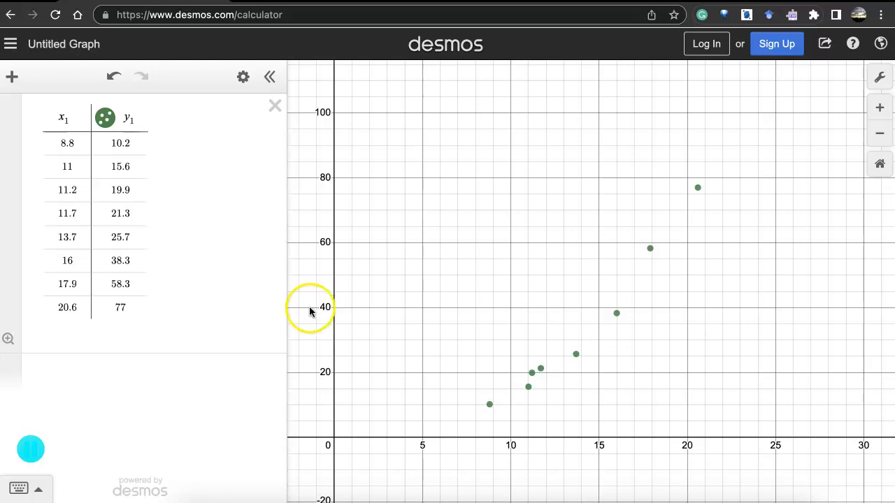
click(73, 370)
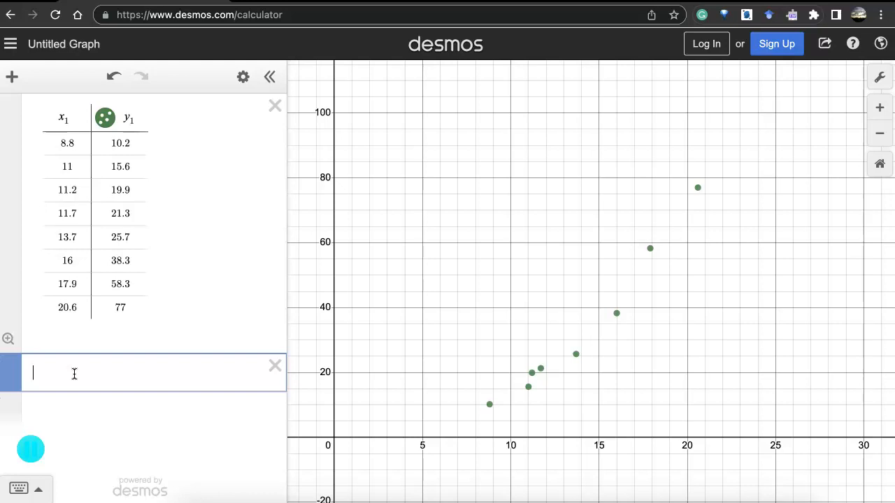
text(y1)
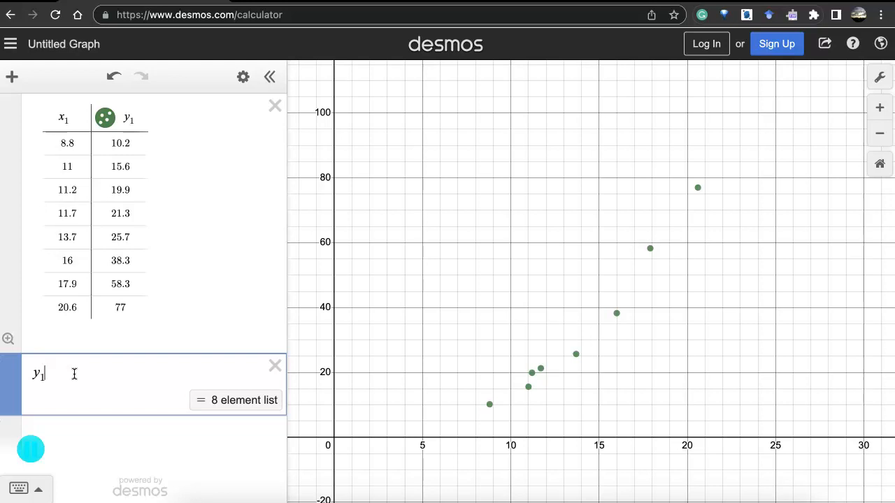
text(~)
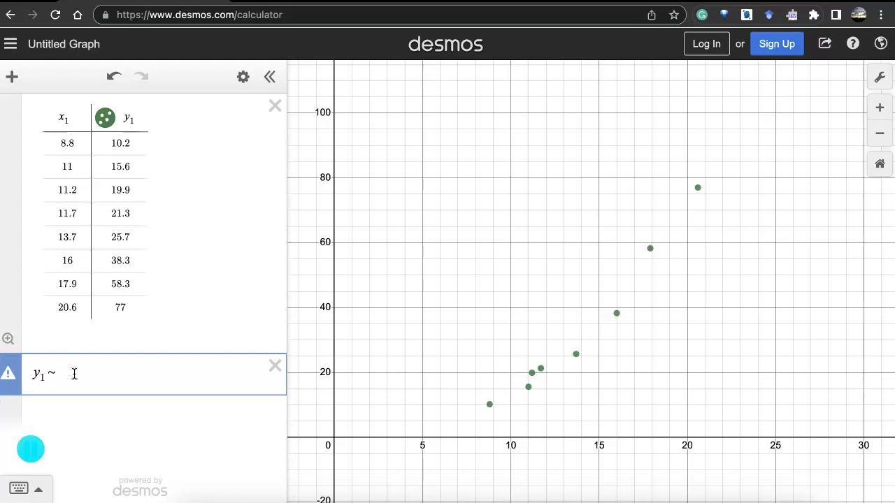
text(mx_1 )
text(+ b)
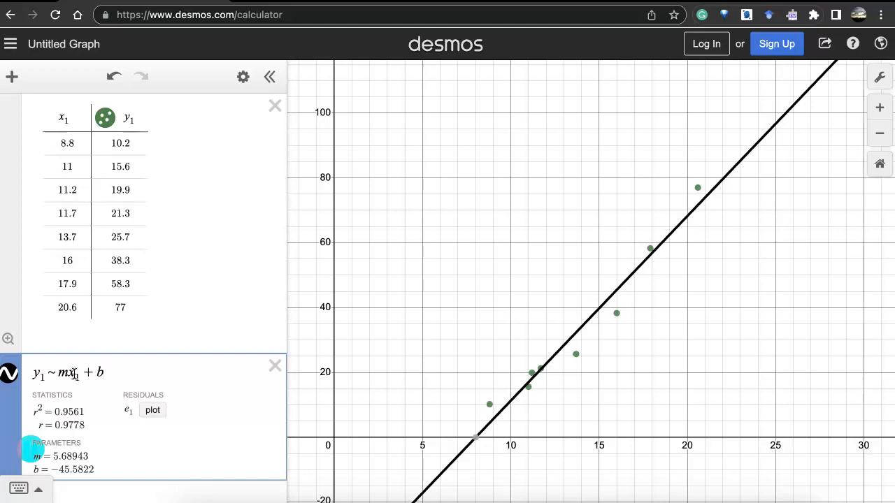
Enter y = 5.68943x as a new expression below the regression, copying the slope from its m parameter.
scroll(149, 356, down, 2)
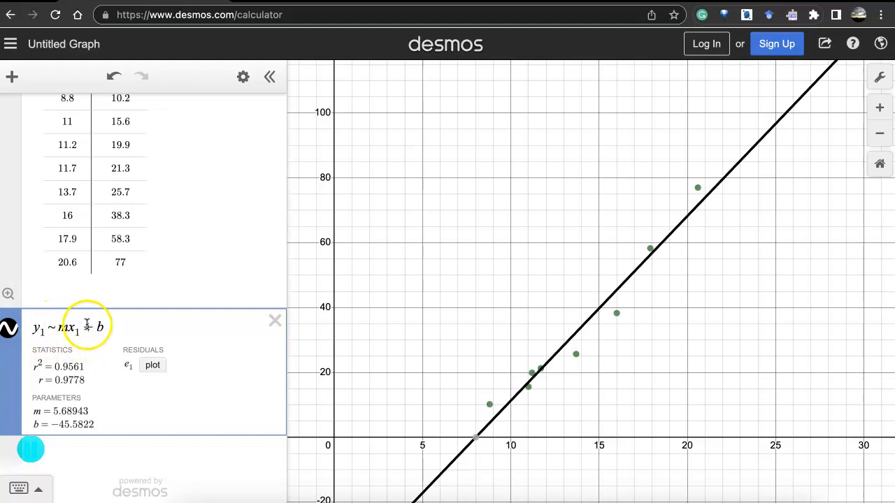
scroll(86, 325, up, 2)
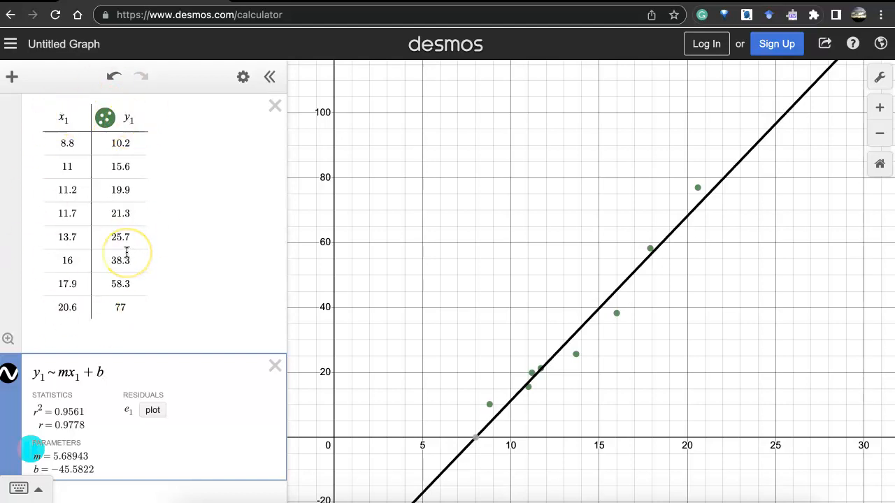
scroll(127, 251, down, 1)
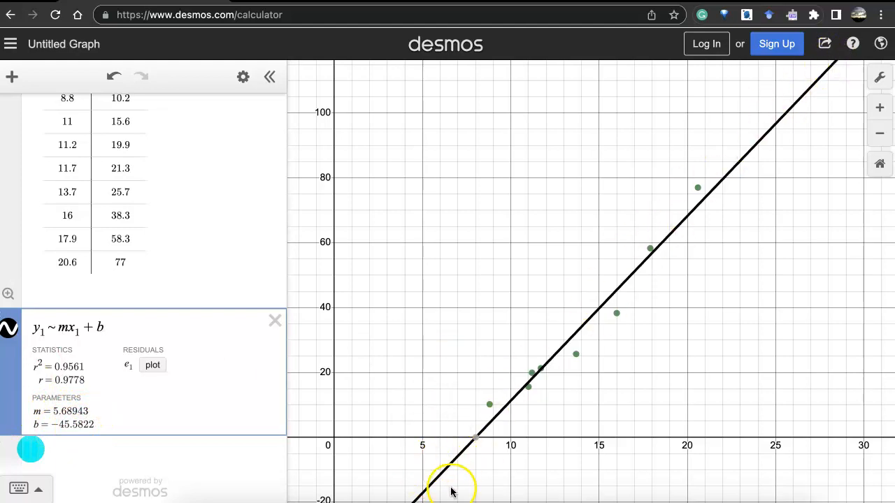
click(119, 456)
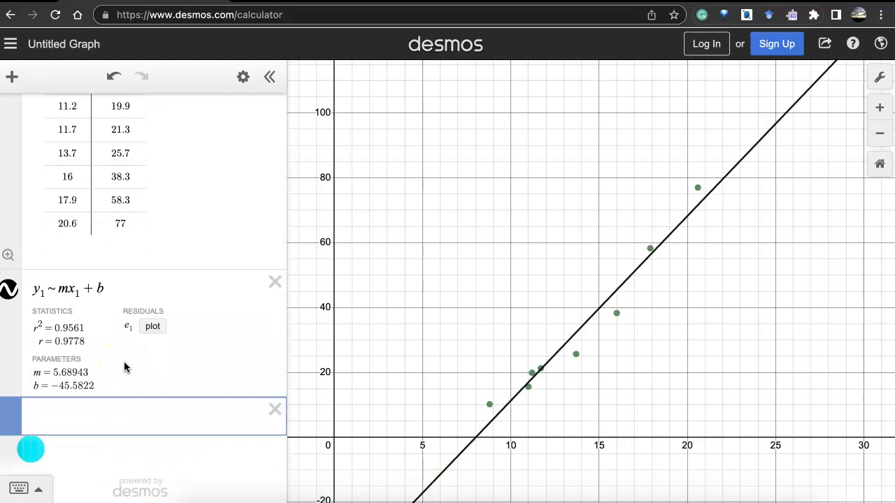
text(y =)
drag(53, 372, 71, 420)
text(x )
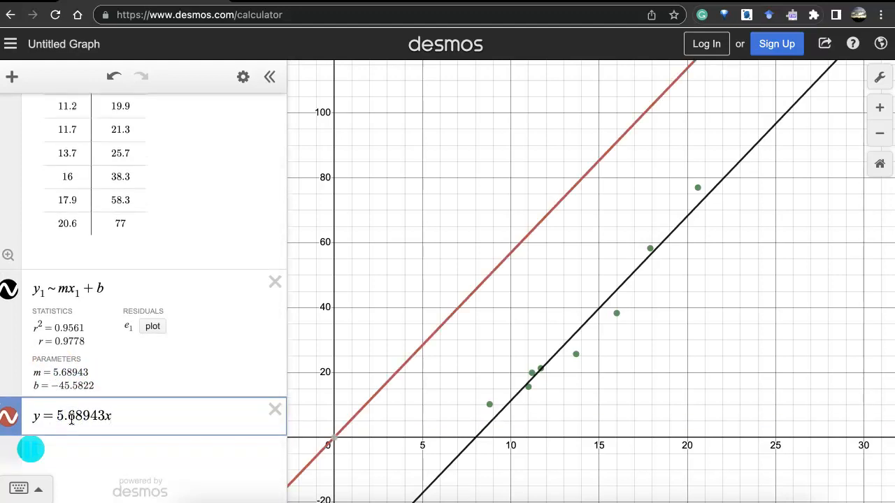
text(+)
Append the regression's b parameter, −45.5822, to the new line equation to form y = 5.68943x + −45.5822.
drag(52, 386, 98, 385)
key(ctrl+c)
click(137, 421)
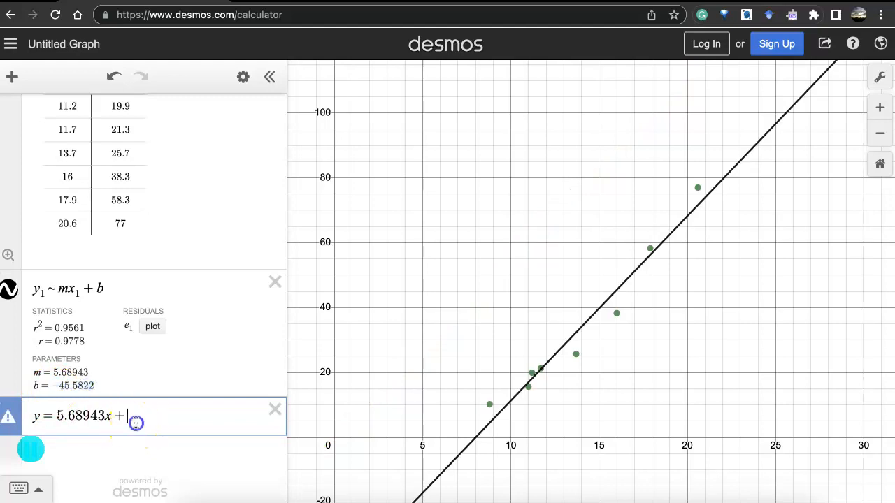
key(ctrl+v)
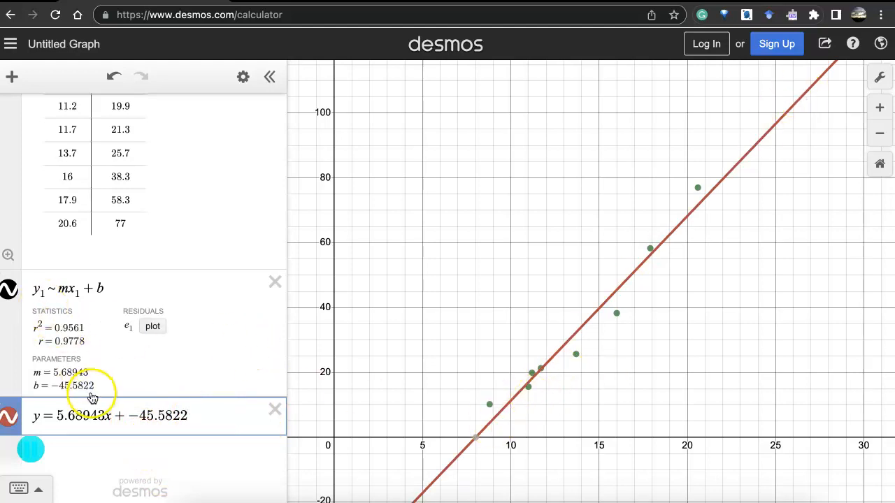
click(203, 418)
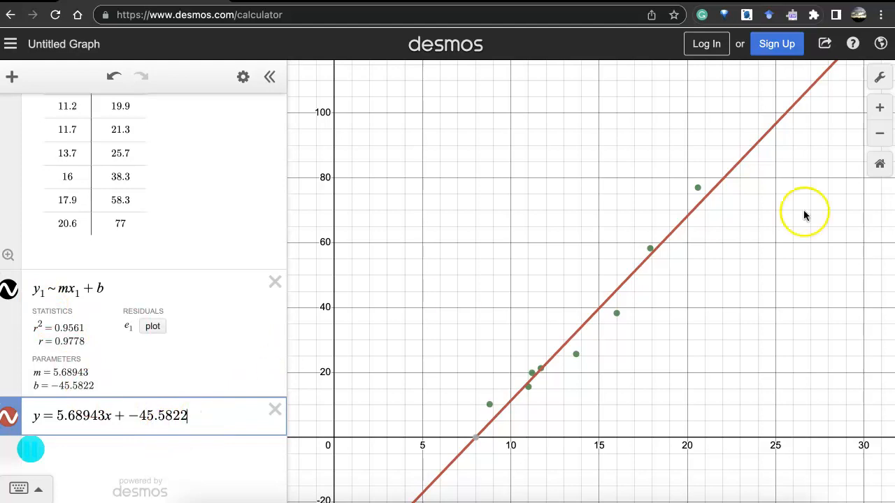
Check the target diameter in the textbook problem, substitute (15) for x in the line equation, and show its intersection coordinates with the regression line.
key(super+Tab)
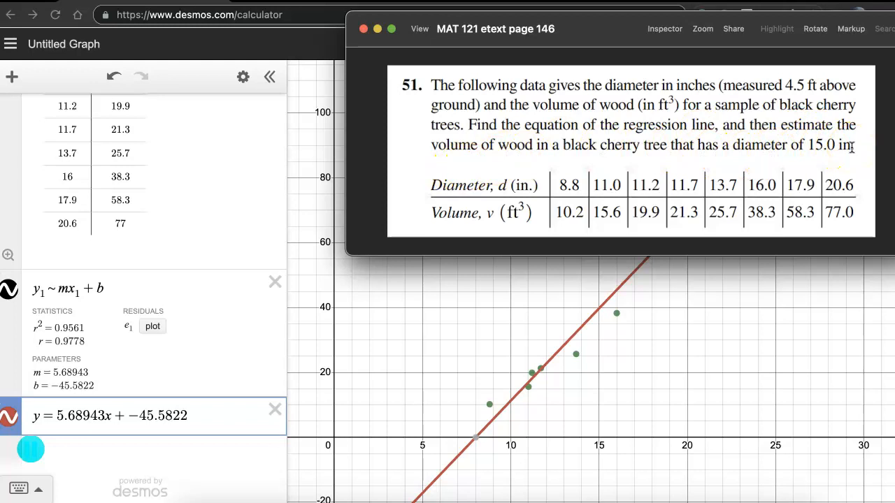
click(137, 409)
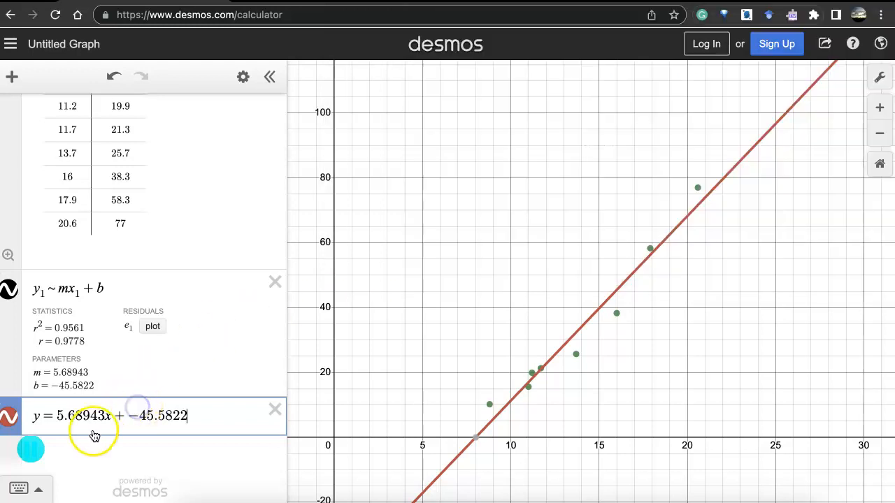
click(112, 416)
double_click(111, 416)
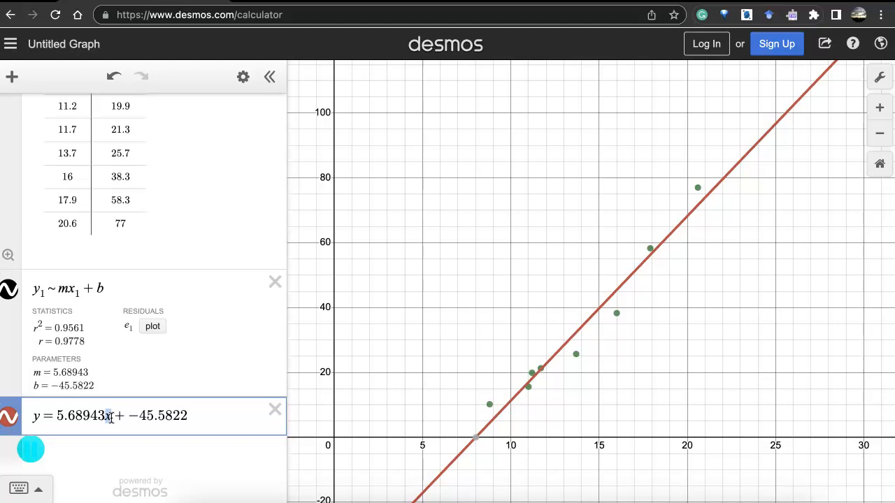
text((x)
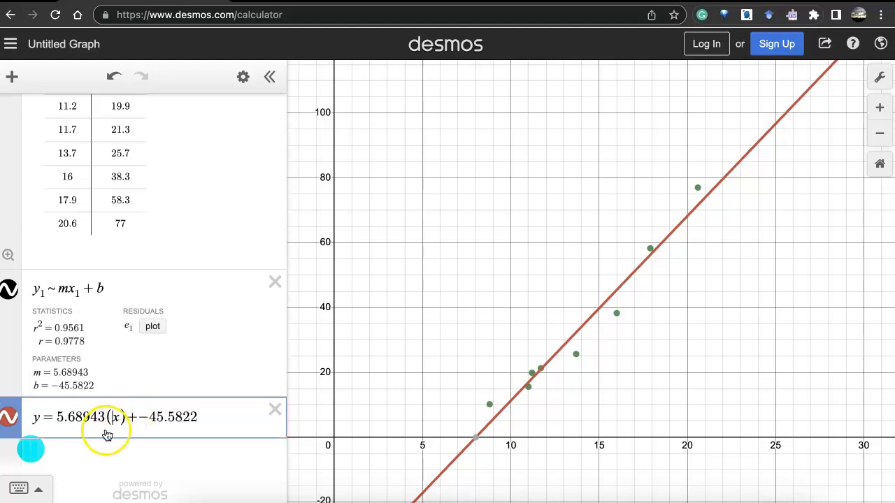
click(119, 423)
key(BackSpace)
text(15)
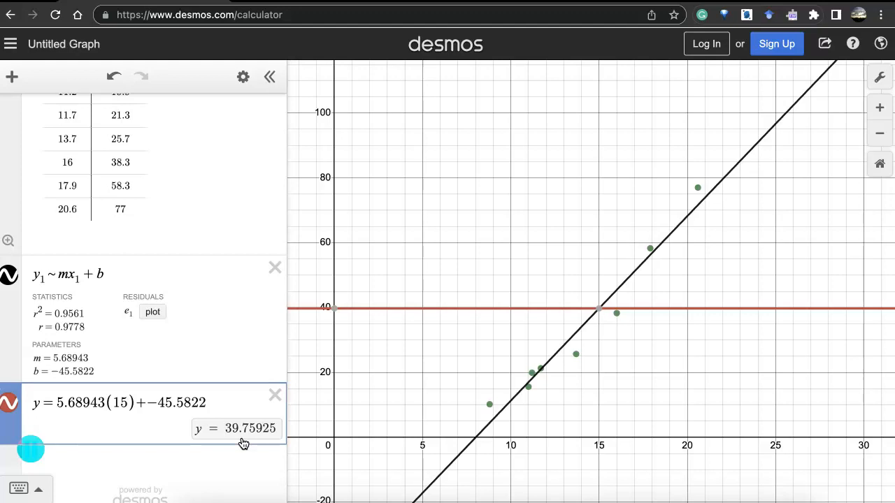
click(600, 309)
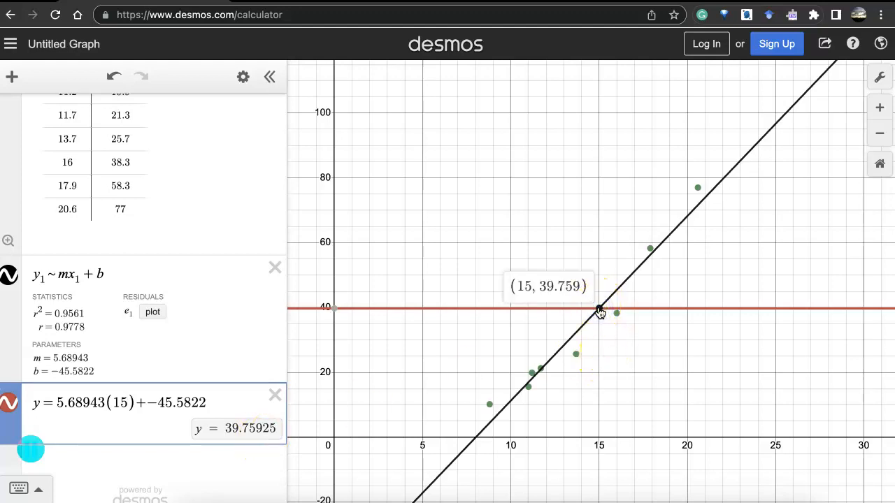